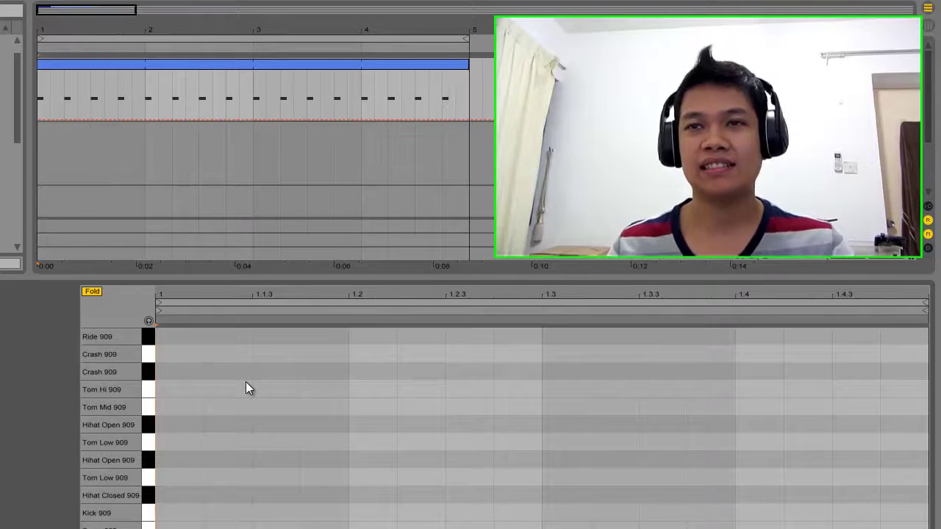
- Start clip playback and add Hihat Closed 909 notes at 1 and 1.1.3
left_click(299, 455)
key("space")
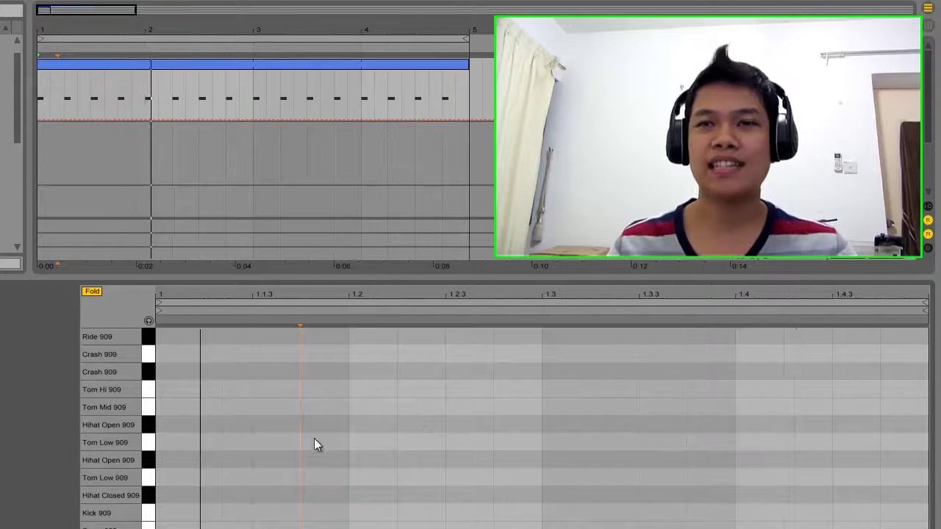
double_click(187, 494)
double_click(275, 495)
left_click(318, 494)
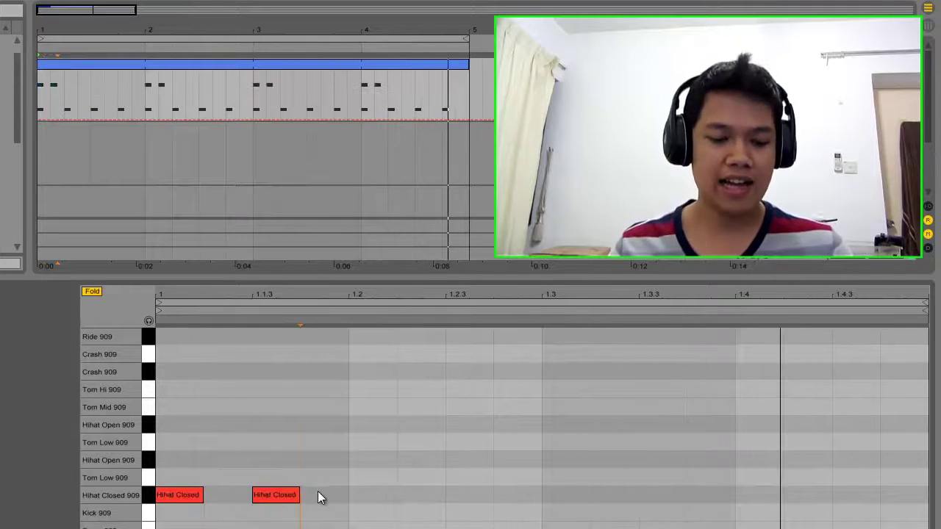
left_click(140, 499)
key("ctrl+d")
key("ctrl+d")
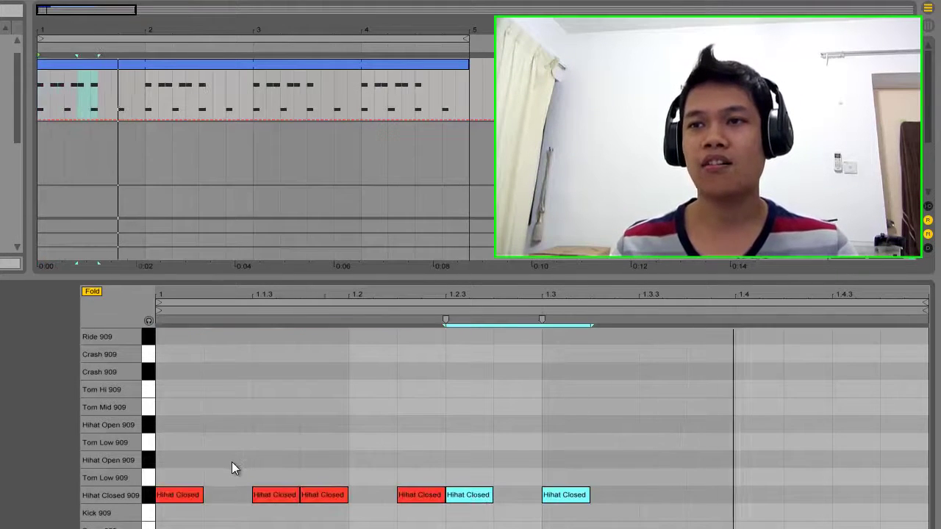
left_click_drag(559, 505, 342, 498)
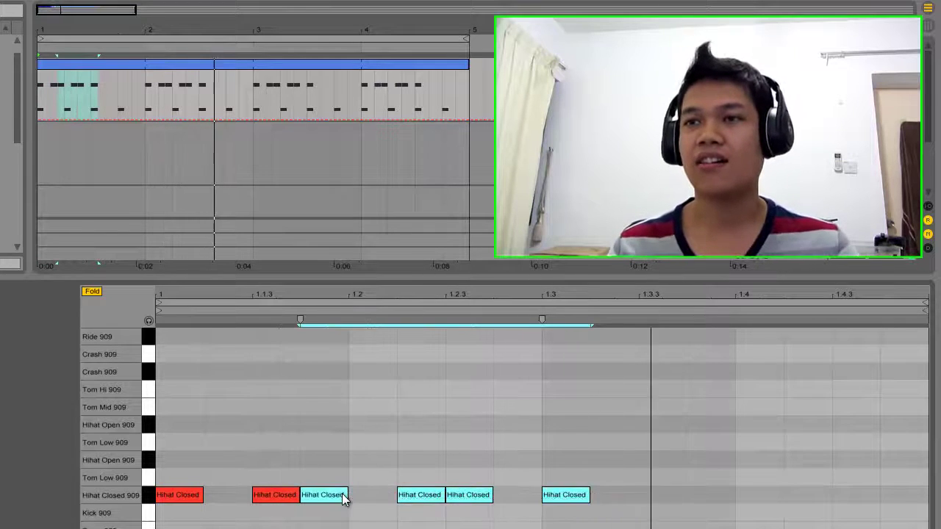
key("Delete")
- Add Hihat Closed 909 notes at 1.2, 1.2.3, 1.3, 1.3.3, 1.4 and 1.4.3
double_click(373, 495)
double_click(475, 495)
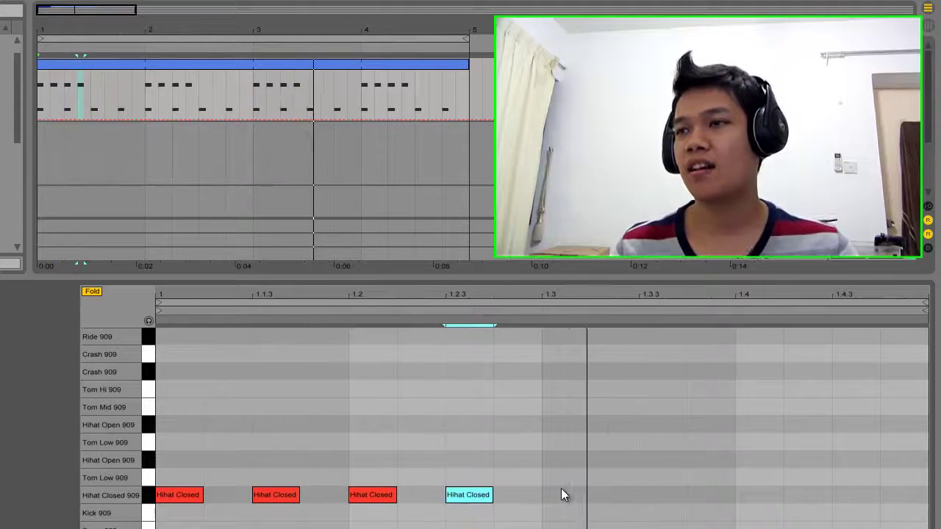
double_click(561, 495)
double_click(662, 494)
double_click(764, 492)
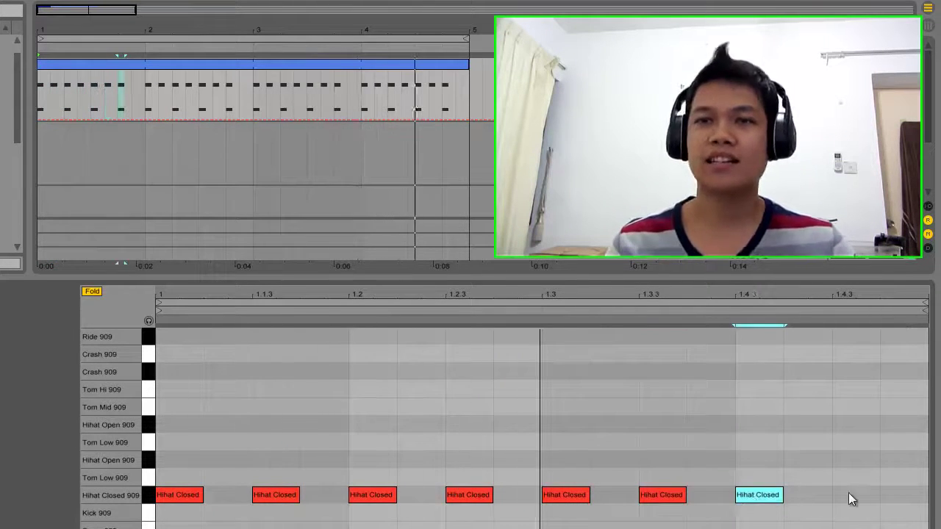
double_click(853, 495)
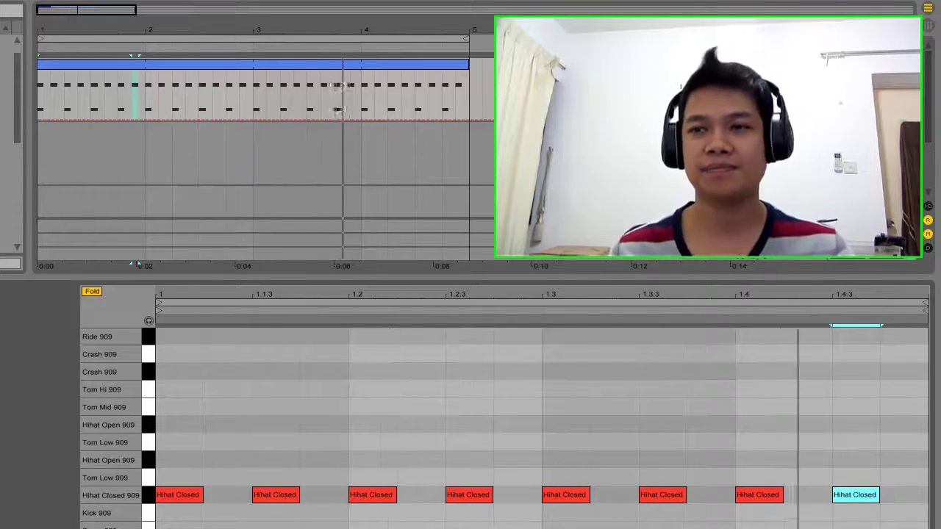
- Add drum hits at 1.2 and 1.4 below the Kick 909 lane, and Snare 909 notes at 1, 1.2, 1.3 and 1.4
left_click(371, 412)
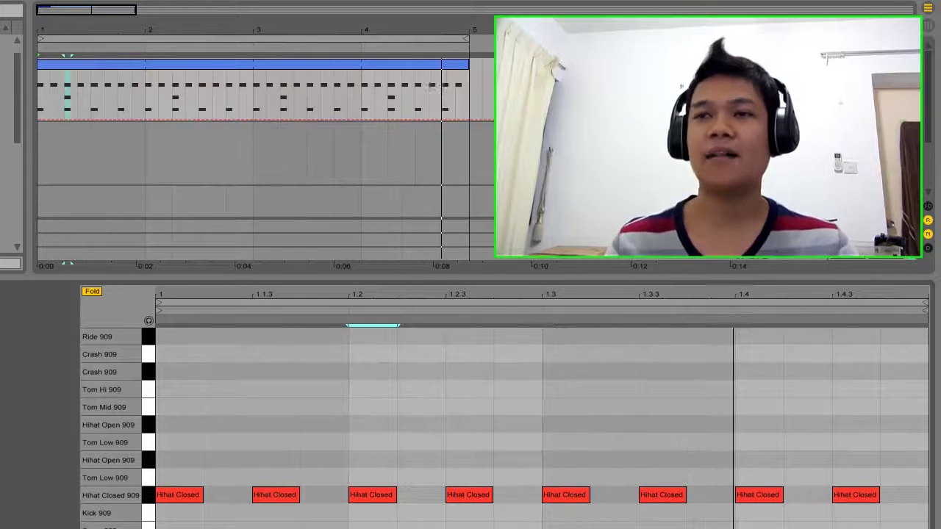
left_click(760, 411)
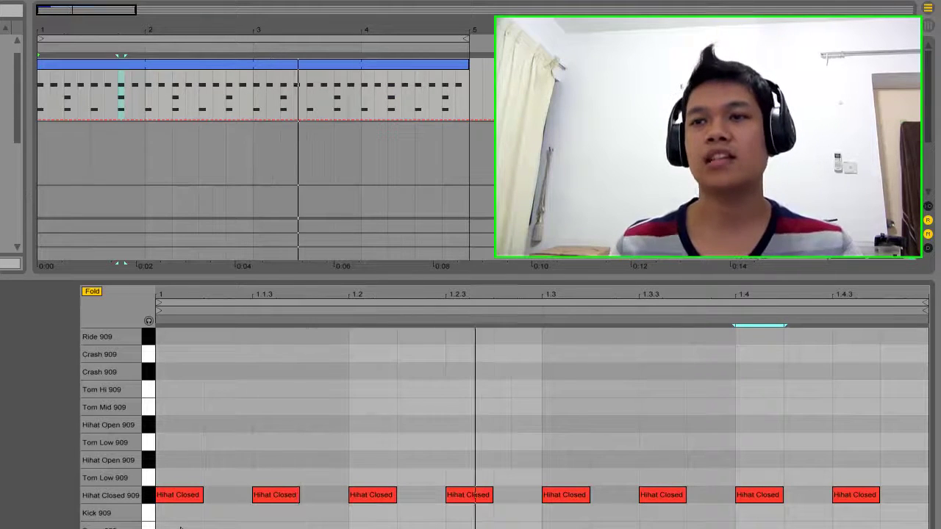
left_click(179, 527)
left_click(372, 513)
left_click(372, 526)
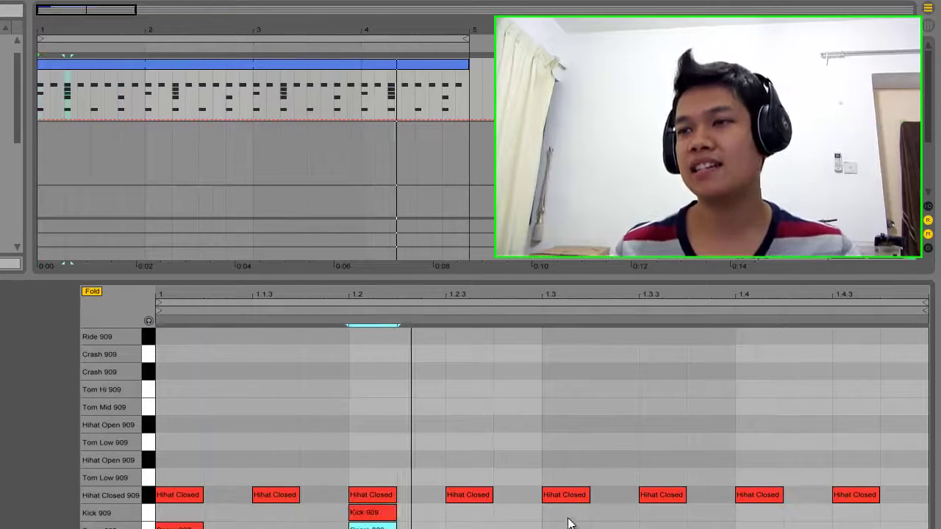
left_click(565, 527)
left_click(760, 527)
left_click(375, 512)
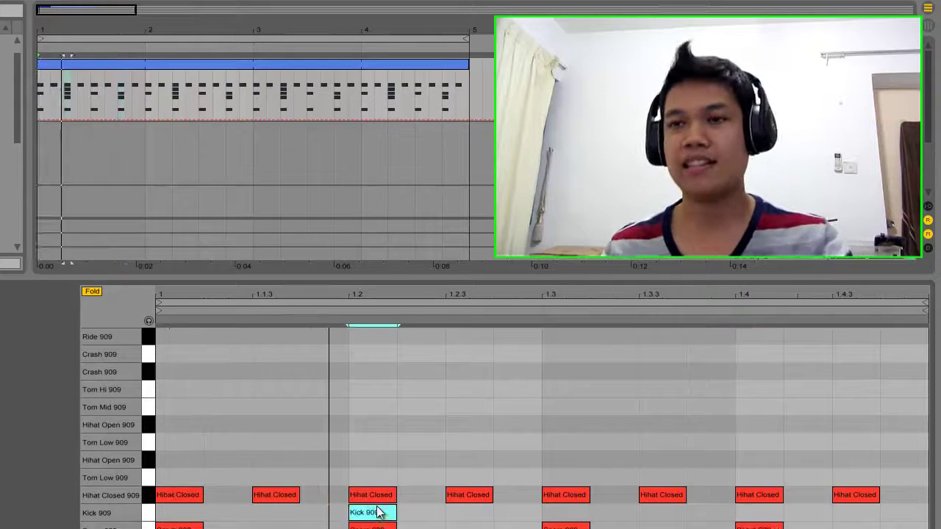
key("Delete")
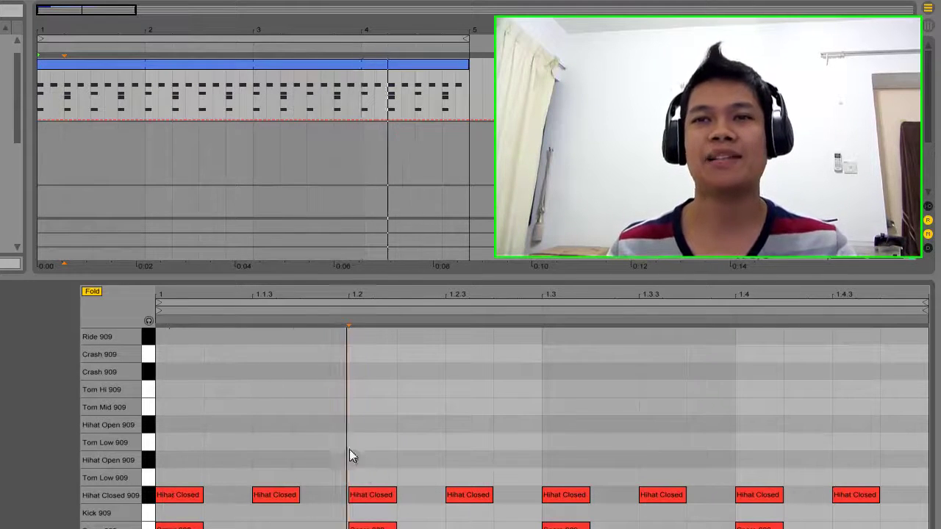
- Add Hihat Open 909 notes at 1 and 1.1.3 and duplicate the pair three times to fill the bar
double_click(185, 460)
double_click(273, 462)
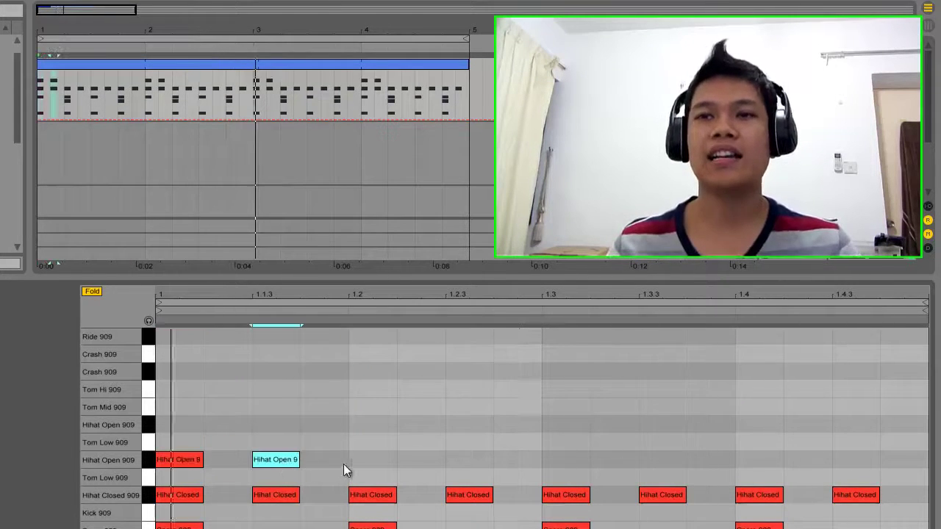
left_click_drag(343, 464, 175, 464)
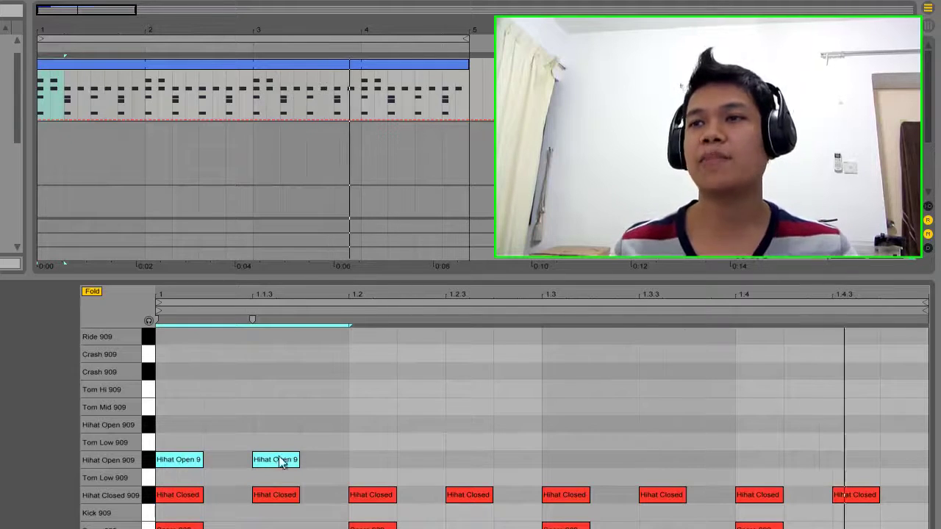
key("ctrl+d")
key("ctrl+d")
key("ctrl+d")
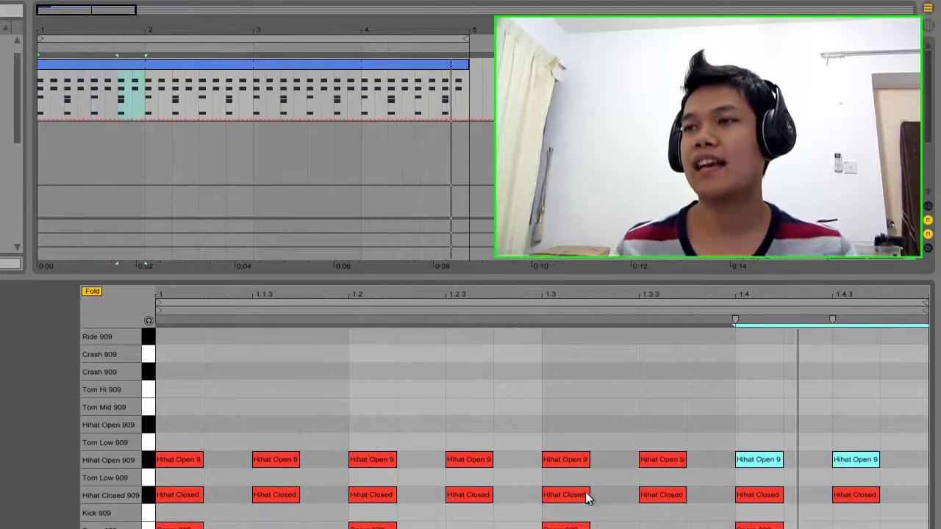
- Delete all Hihat Closed 909 notes from the bar
left_click(895, 528)
left_click_drag(896, 528, 161, 496)
key("Delete")
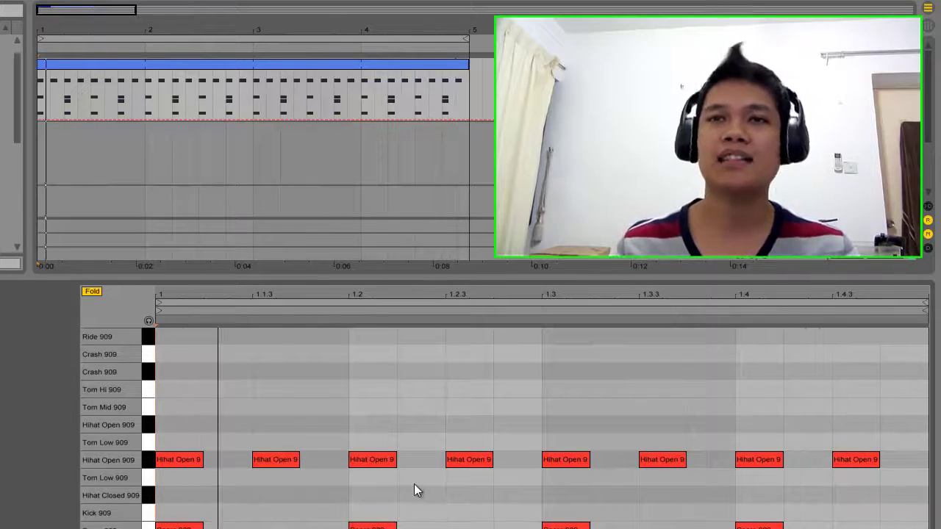
- Try Ride 909 notes at 1 and 1.2 and a Crash 909 note at 1.2, and remove them again
double_click(186, 335)
double_click(362, 337)
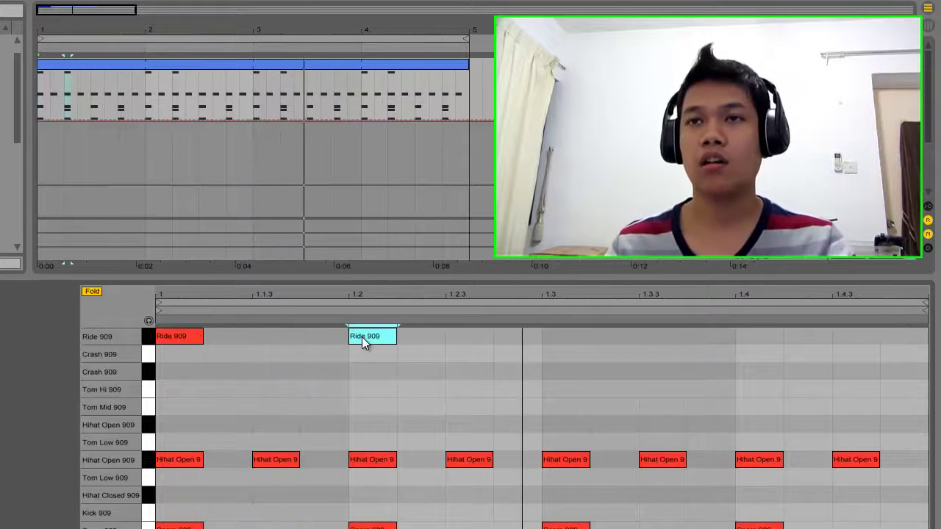
double_click(377, 342)
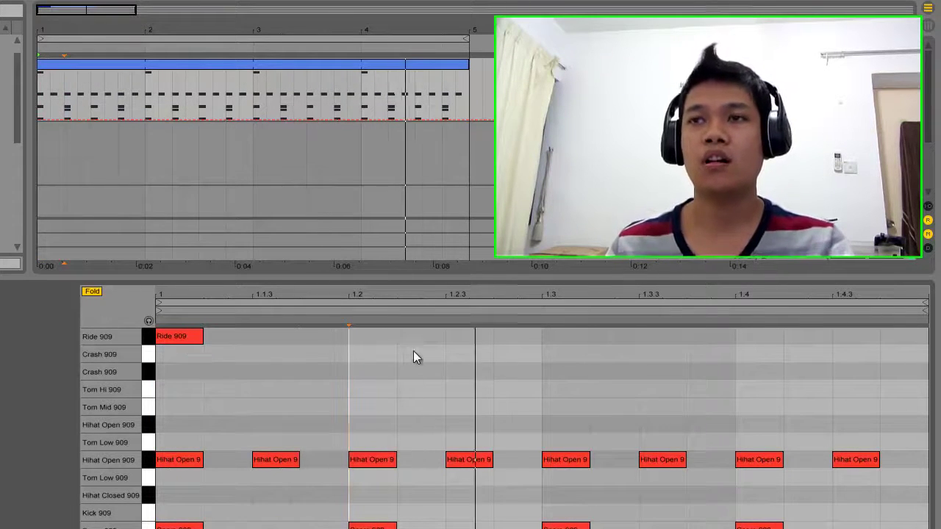
double_click(371, 371)
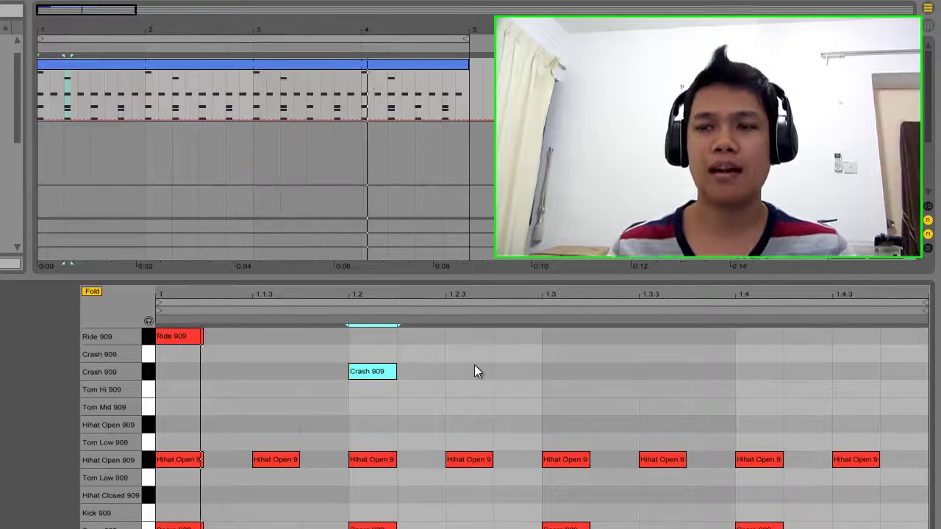
double_click(390, 372)
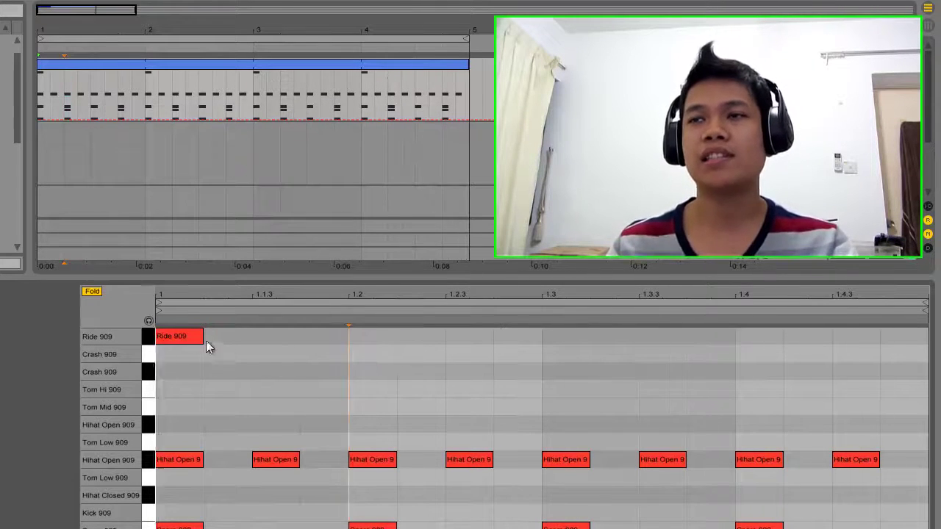
key("space")
left_click(203, 341)
key("Delete")
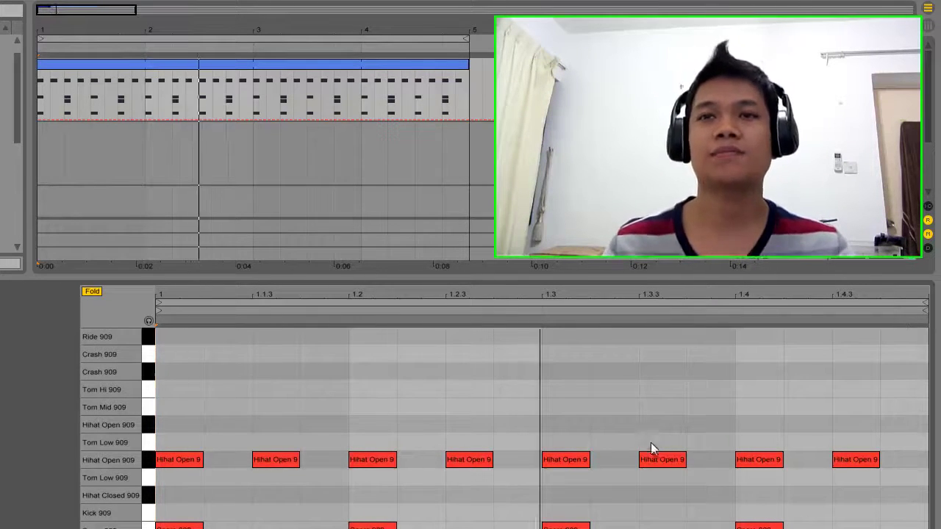
- Add a tom pattern with Tom Hi 909 at 1, Tom Mid 909 at 1.2, Tom Low 909 at 1.3 and Tom Hi 909 at 1.4
double_click(183, 390)
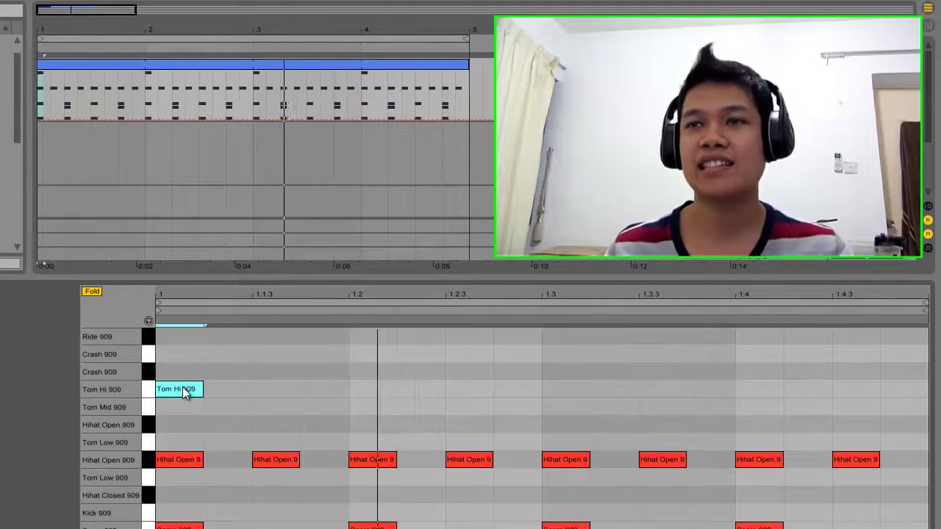
double_click(371, 406)
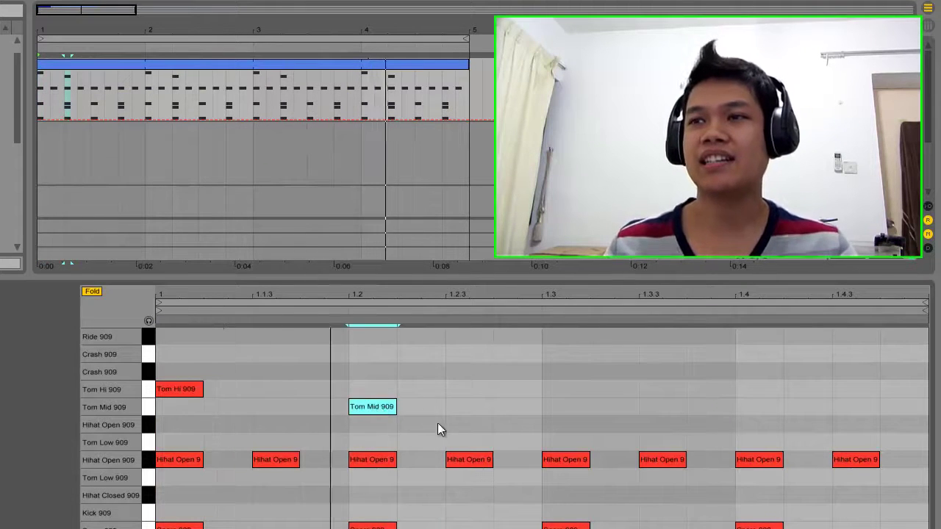
double_click(571, 438)
double_click(769, 389)
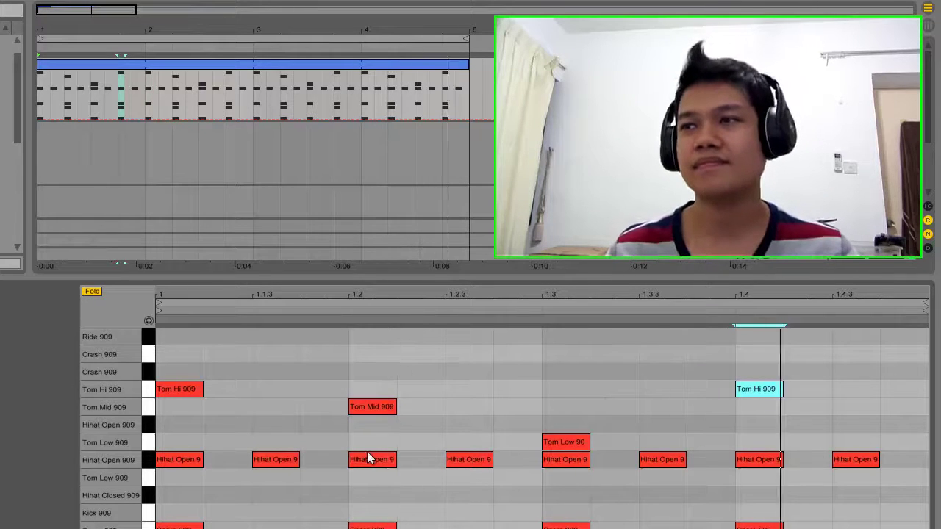
- Select the four tom notes across the bar and delete them
left_click_drag(856, 430, 189, 371)
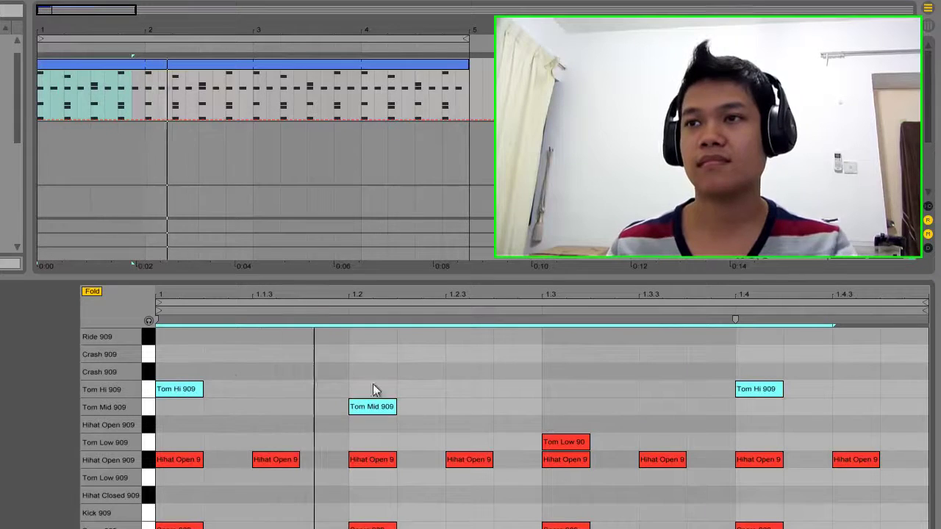
left_click(581, 442)
key("Delete")
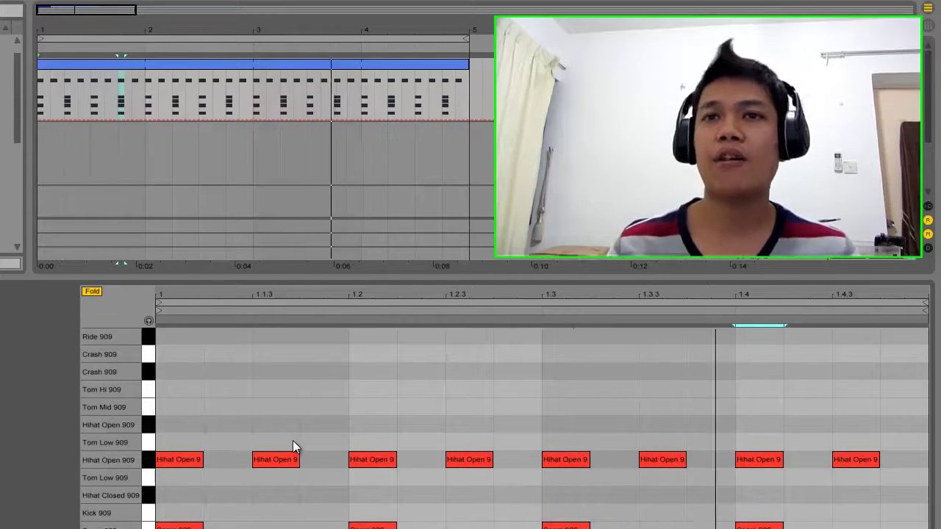
- Try a Crash 909 note at 1.4 and remove it again
double_click(759, 372)
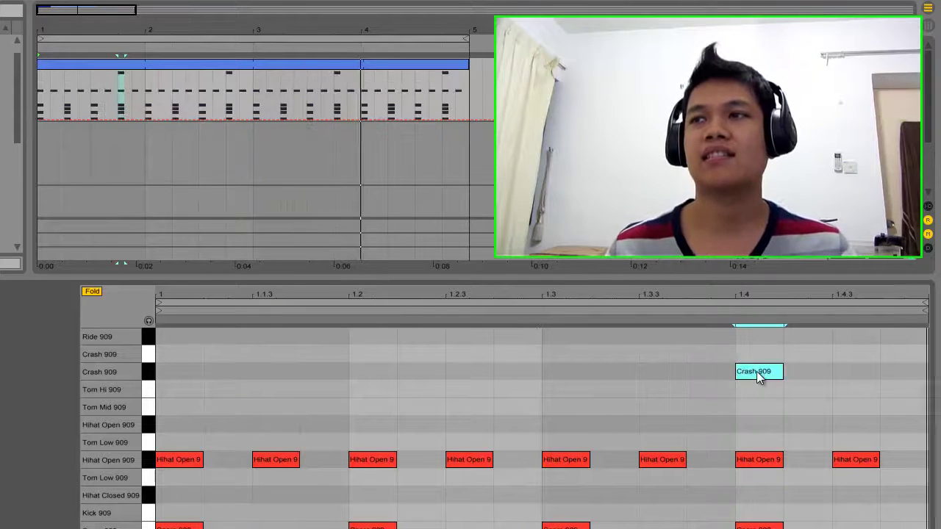
double_click(757, 372)
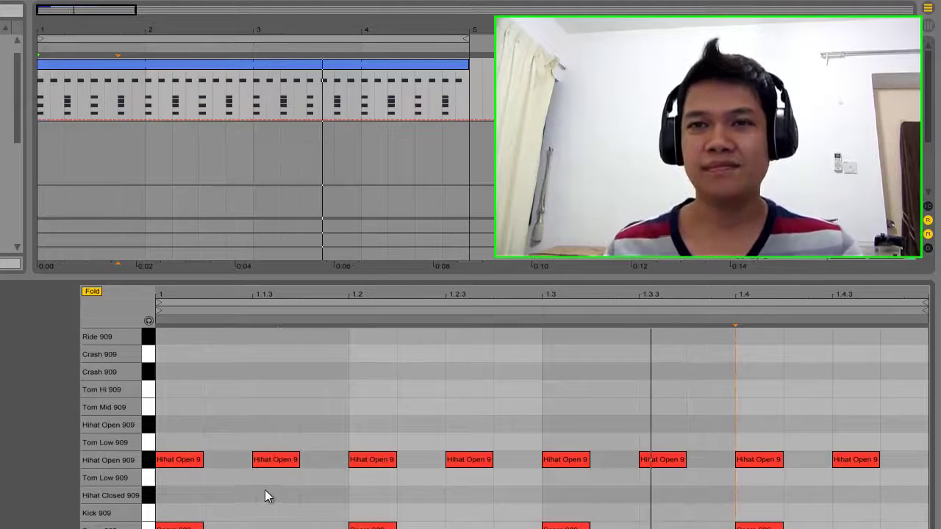
- Add a rising tom pattern with Tom Low 909 notes at 1 and 1.2, Tom Mid 909 at 1.3 and Tom Hi 909 at 1.4
double_click(184, 480)
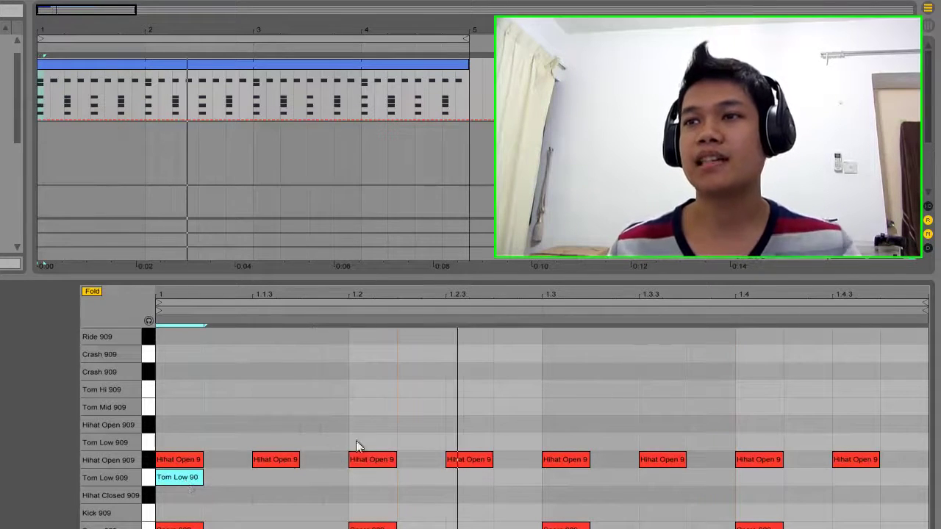
double_click(387, 443)
double_click(571, 409)
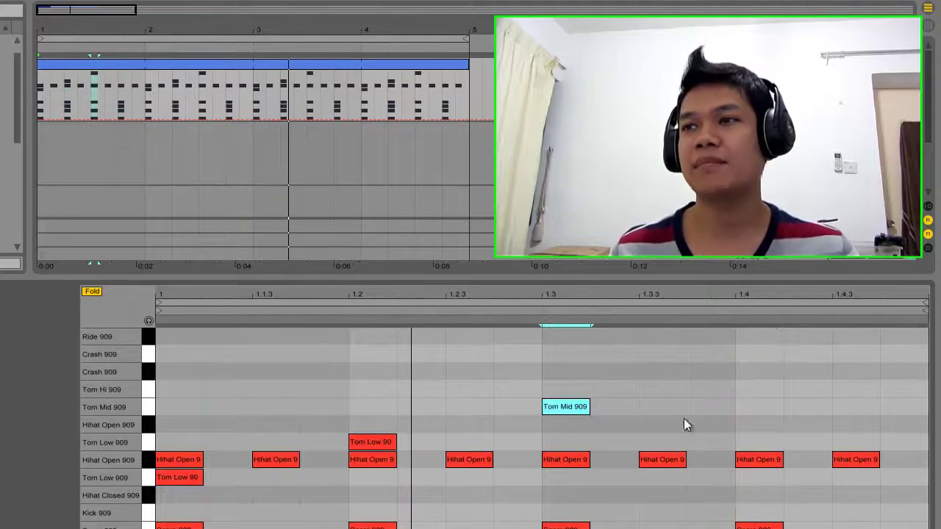
double_click(758, 392)
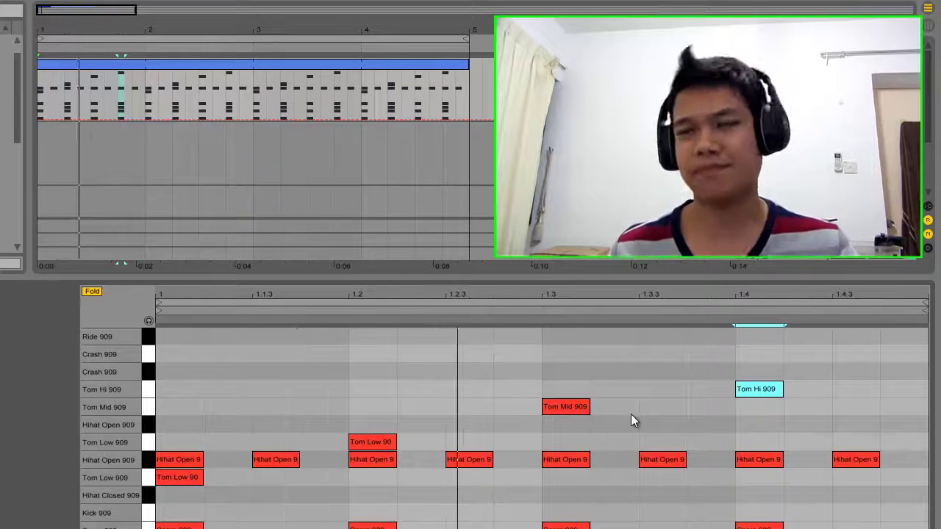
- Delete the rising tom pattern, including the Tom Low 909 note at 1
left_click(194, 484)
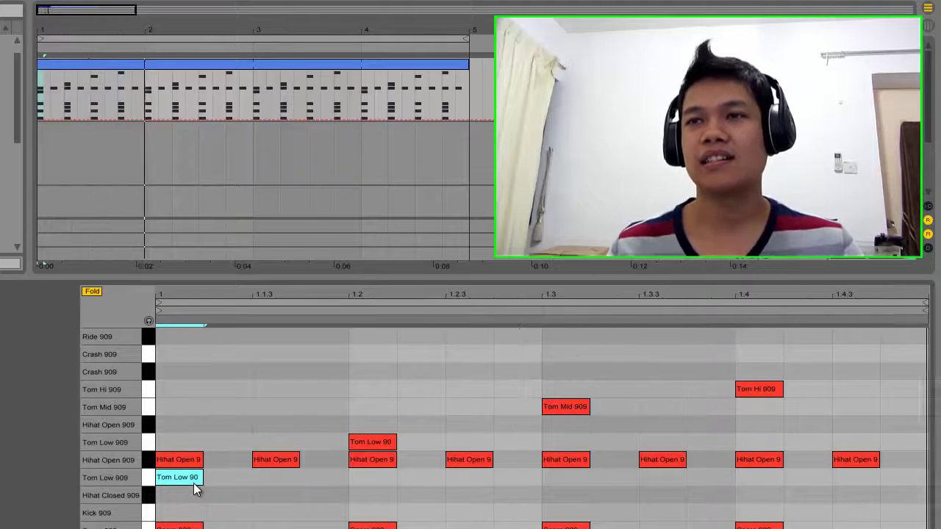
left_click(350, 383)
left_click_drag(325, 369, 796, 446)
key("Delete")
left_click(173, 480)
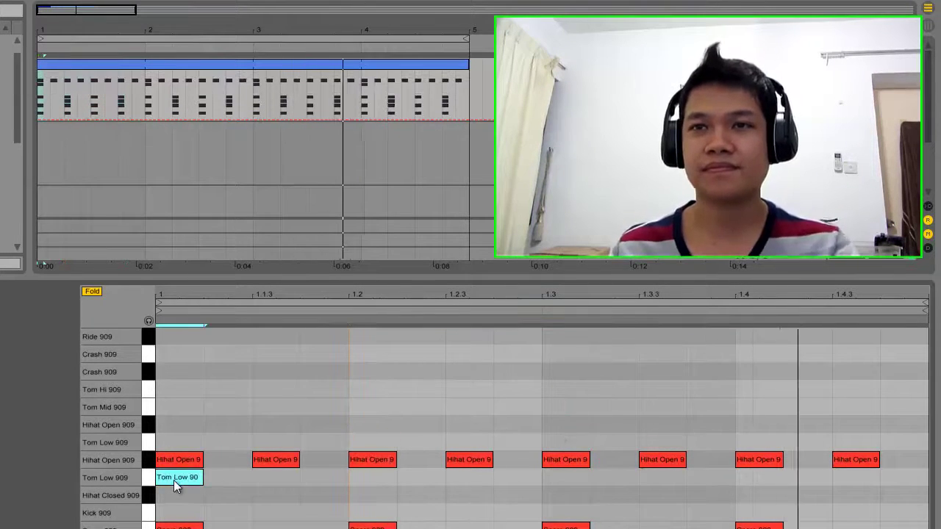
key("Delete")
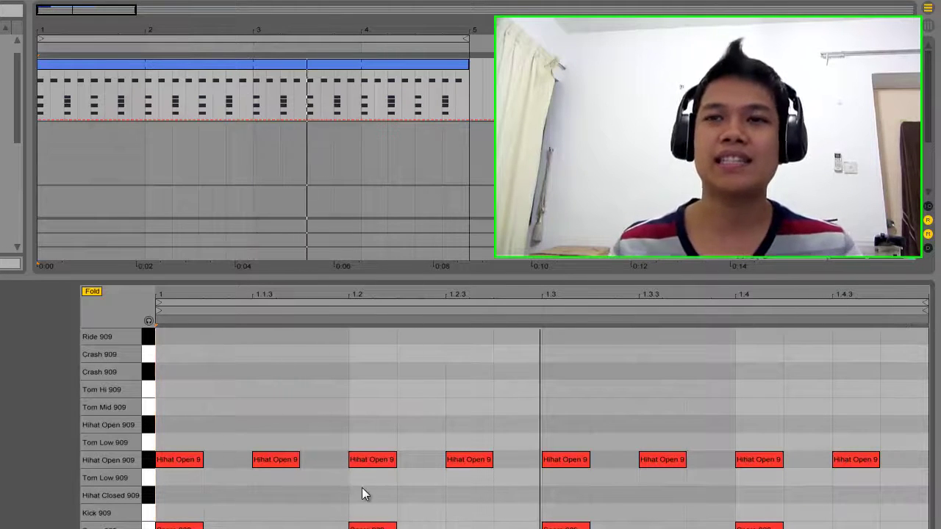
- Add Kick 909 notes at 1, 1.2, 1.3 and 1.4
double_click(194, 513)
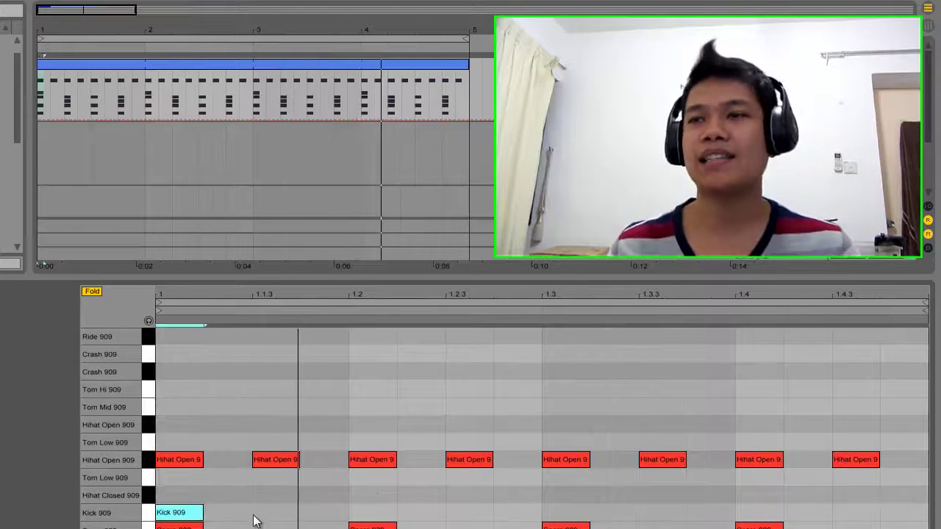
double_click(373, 513)
double_click(566, 513)
double_click(751, 518)
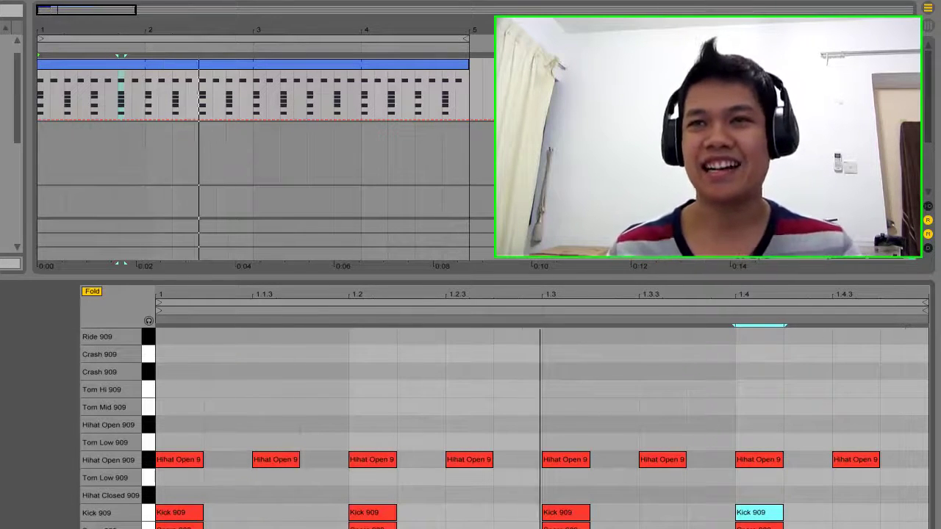
left_click(417, 398)
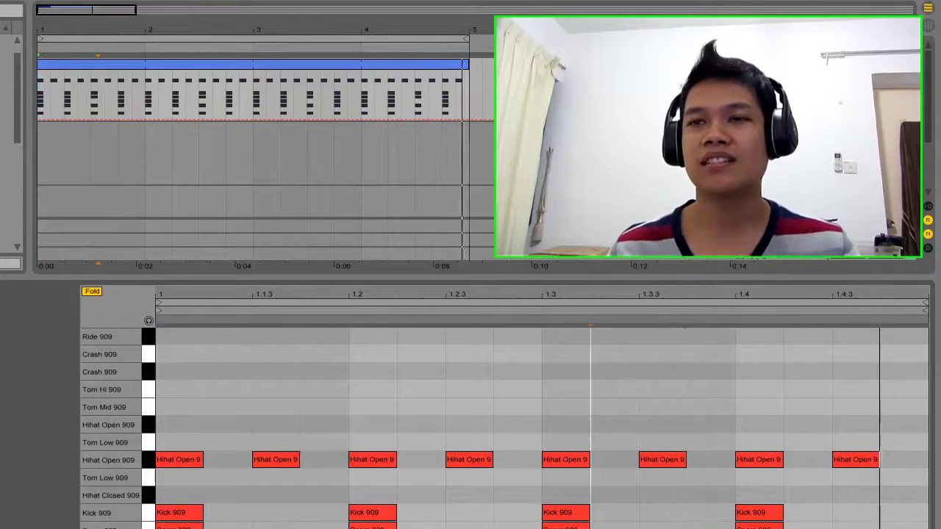
left_click(555, 513)
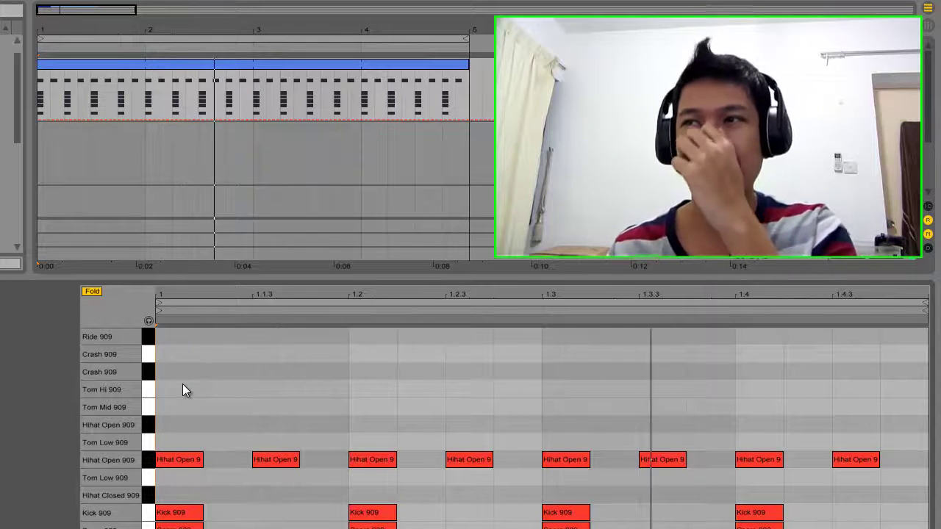
- Add a note in the upper Crash 909 lane at 1.4
left_click(765, 354)
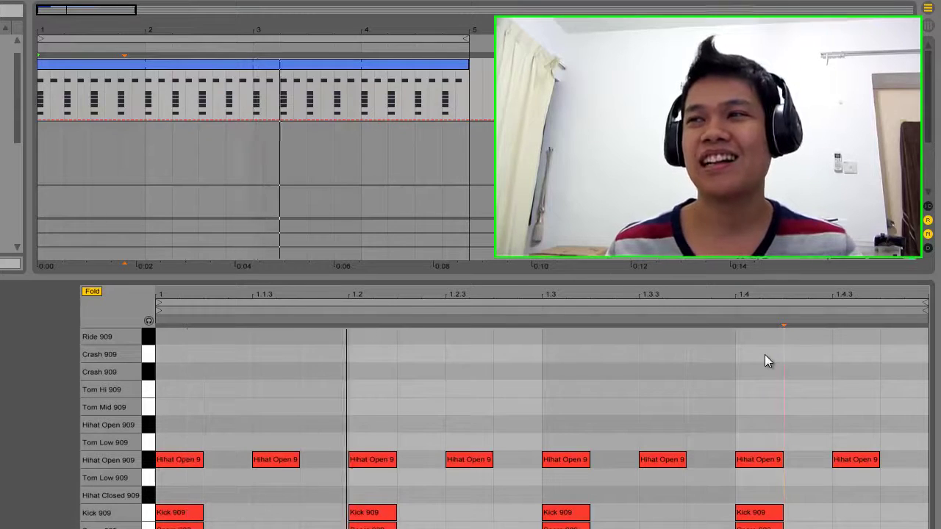
double_click(764, 354)
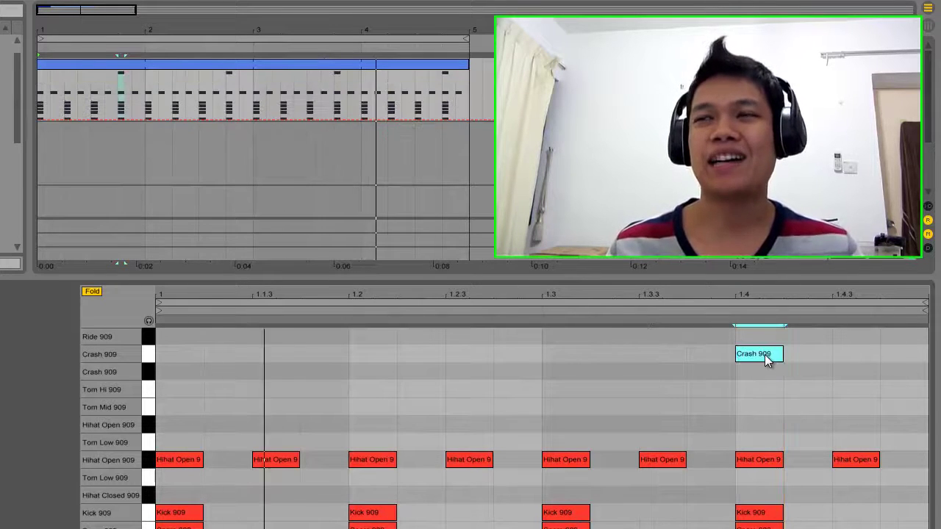